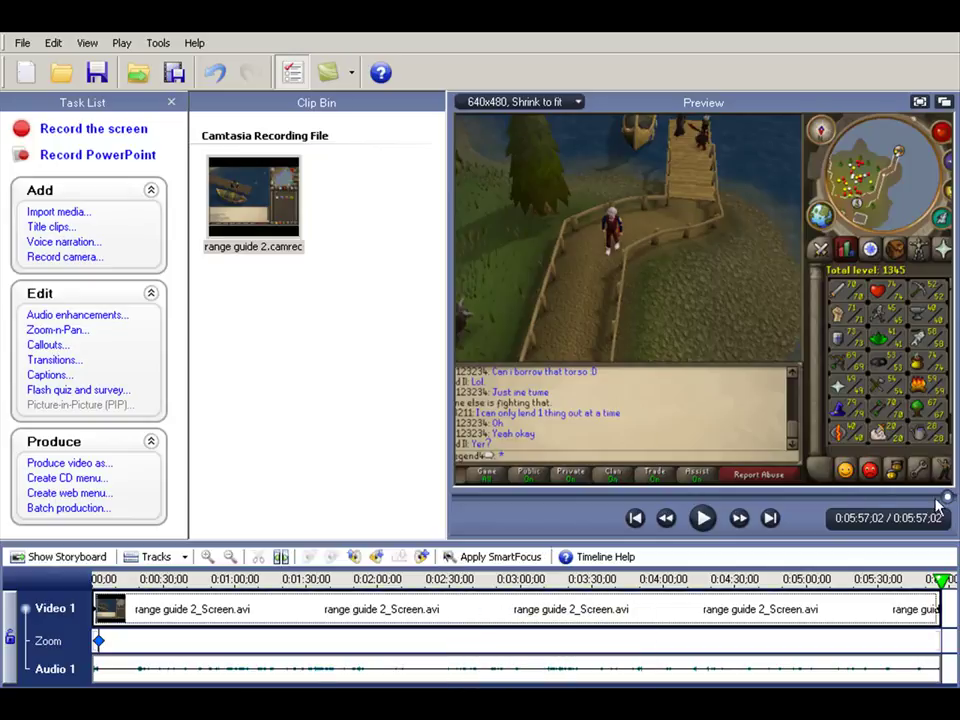
Begin producing the video with the HD 1280x720 MP4 preset and advance to the save location.
drag(948, 497, 945, 497)
click(68, 463)
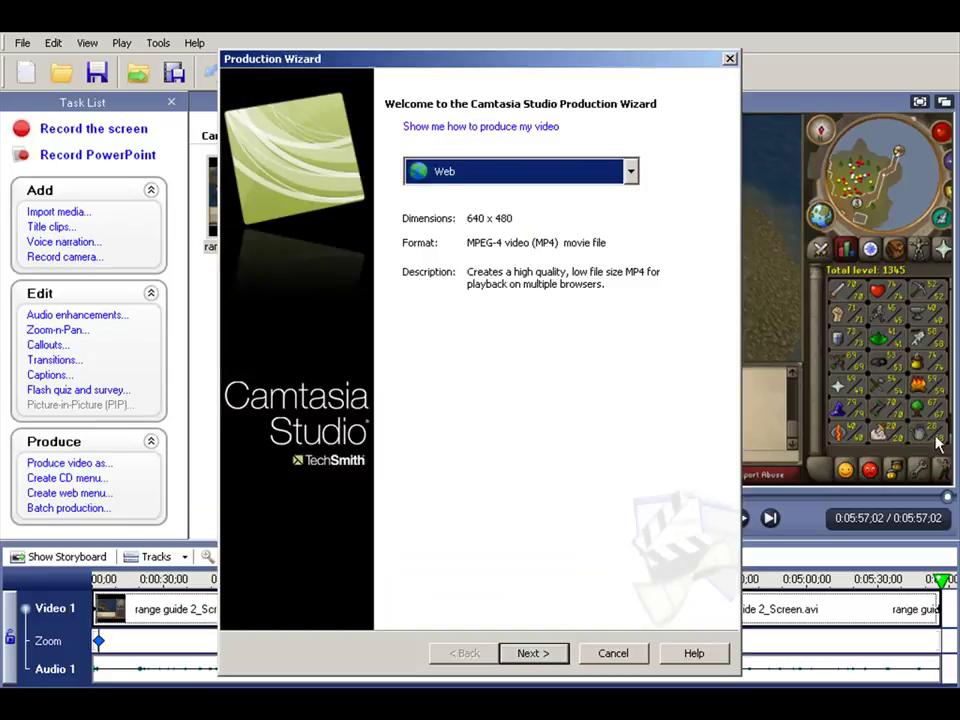
click(631, 171)
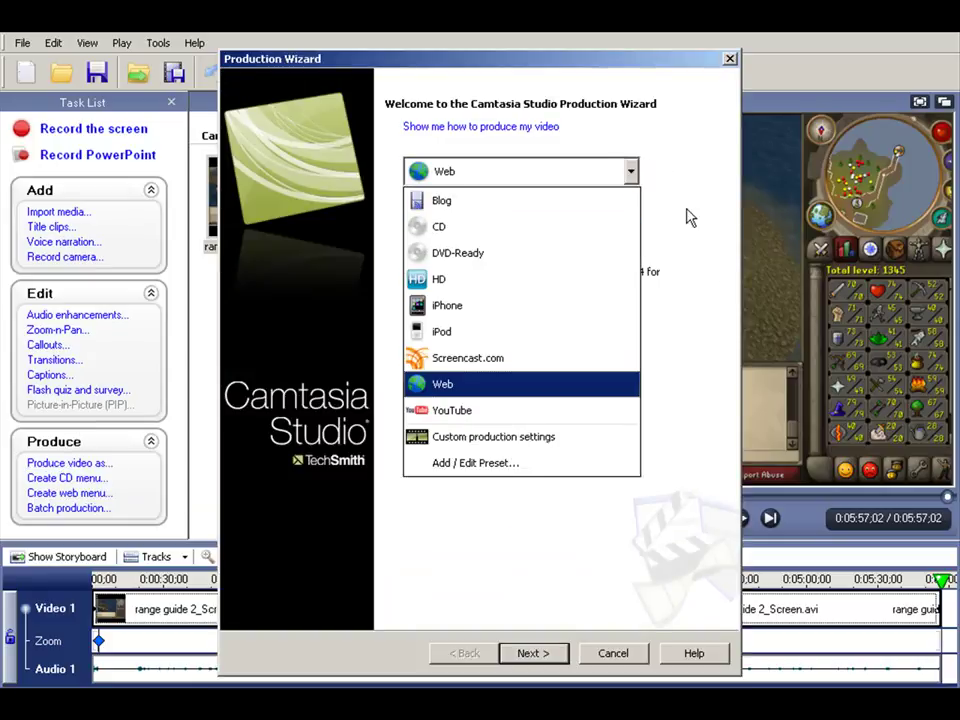
click(507, 286)
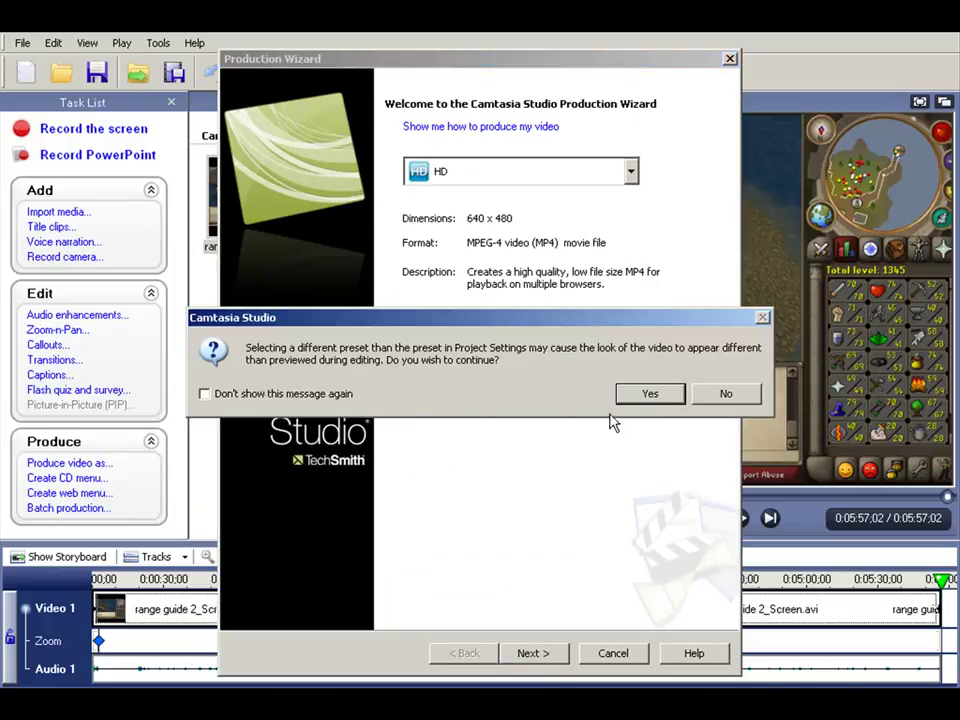
click(648, 394)
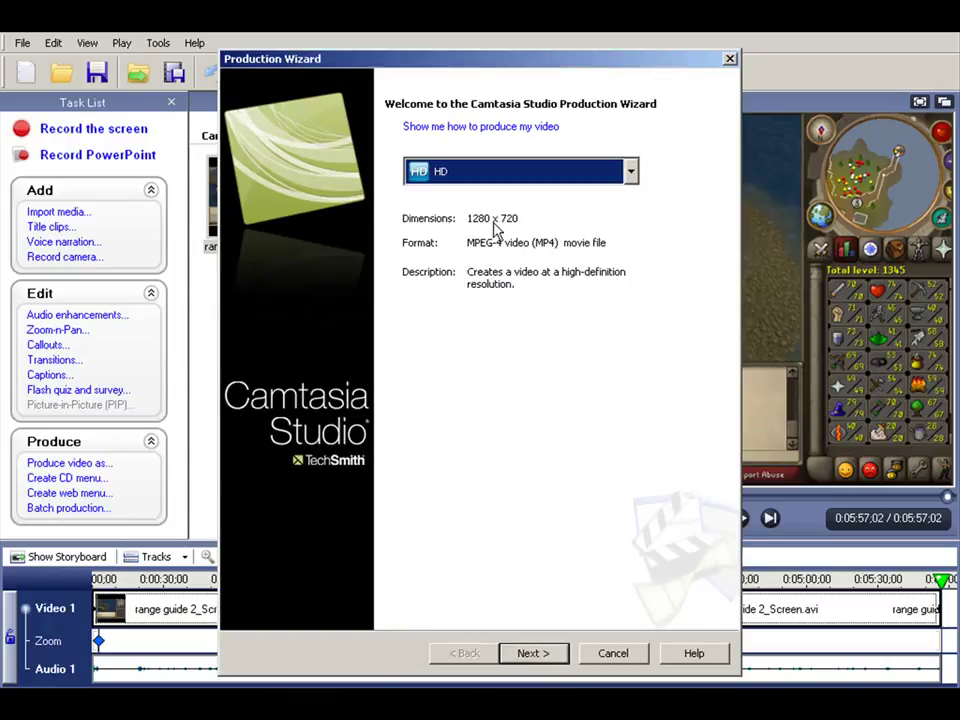
click(533, 653)
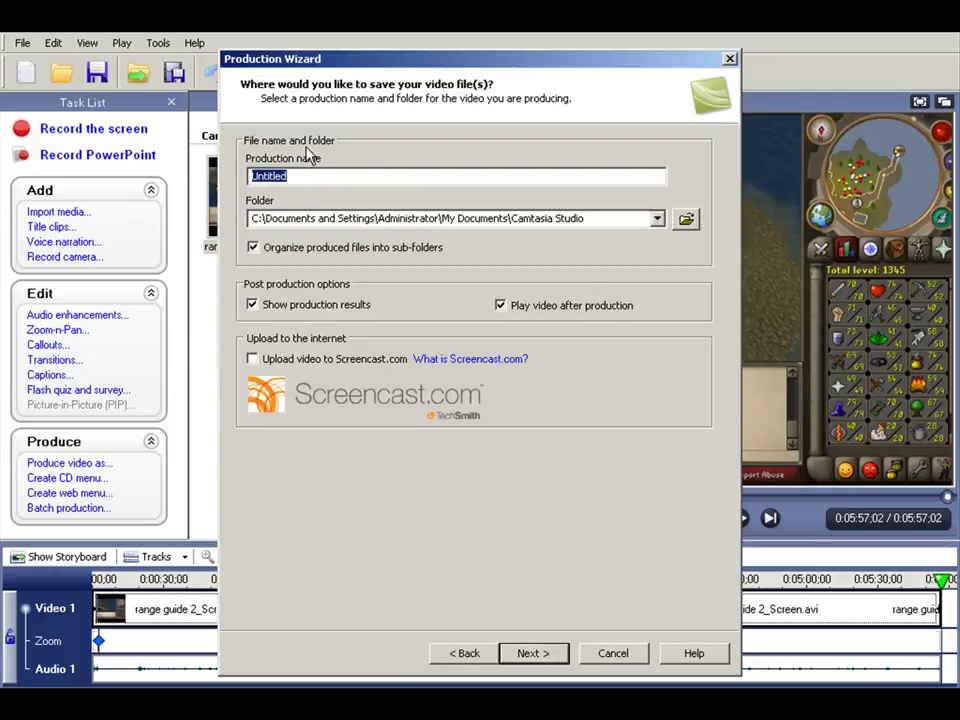
text(tu)
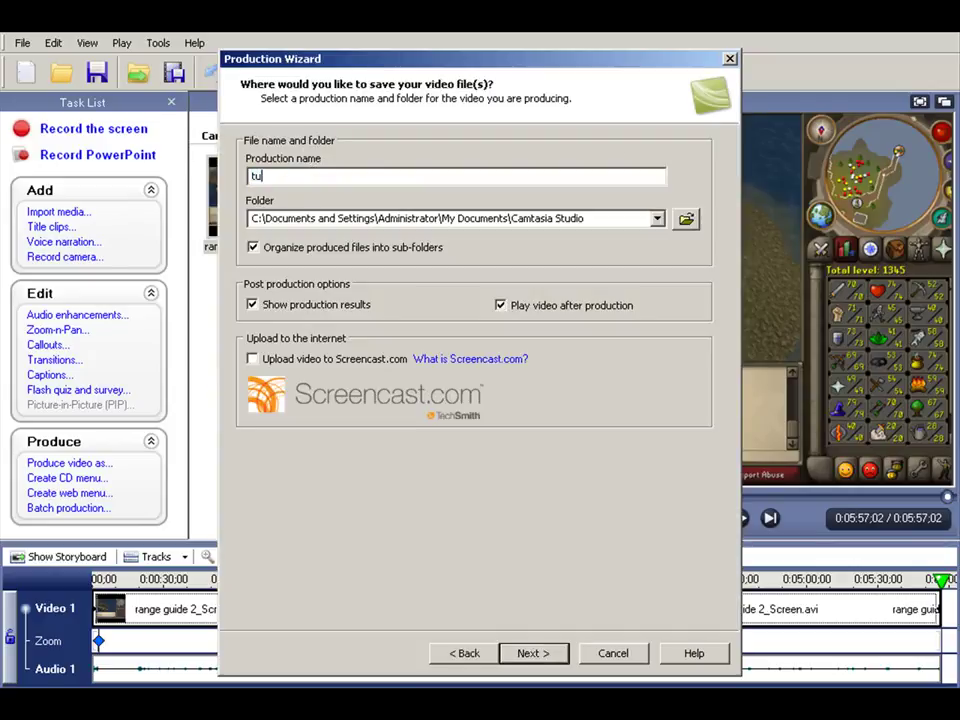
text(rtle tur)
text(ds)
click(533, 653)
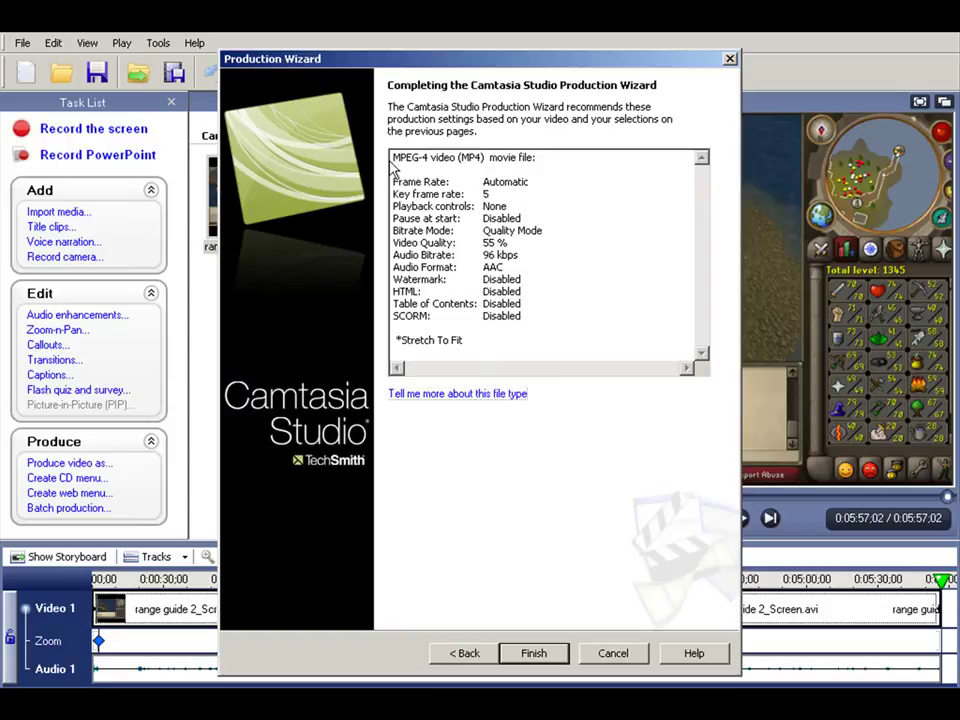
drag(393, 181, 545, 250)
drag(393, 267, 520, 253)
click(530, 235)
drag(393, 243, 520, 293)
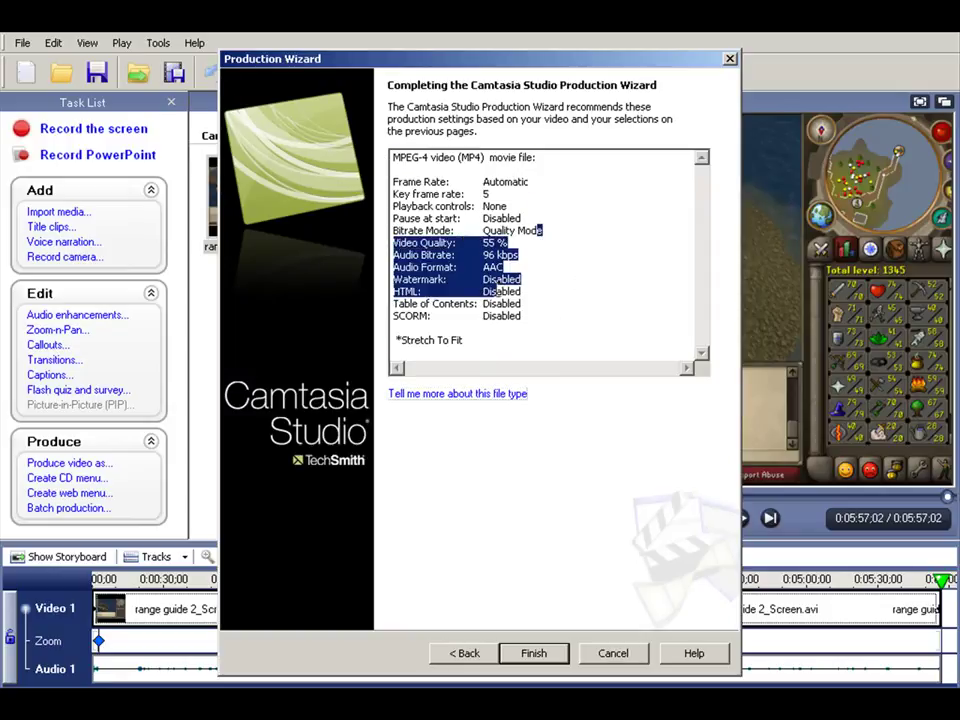
drag(393, 303, 696, 396)
drag(393, 255, 537, 268)
drag(393, 181, 530, 195)
drag(393, 291, 520, 305)
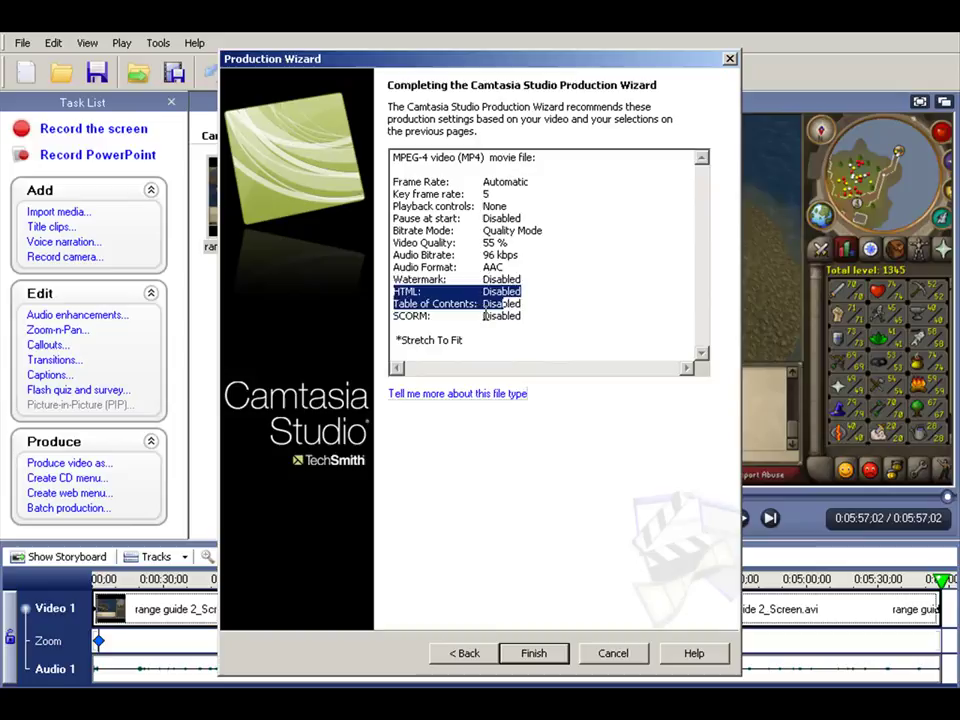
click(480, 393)
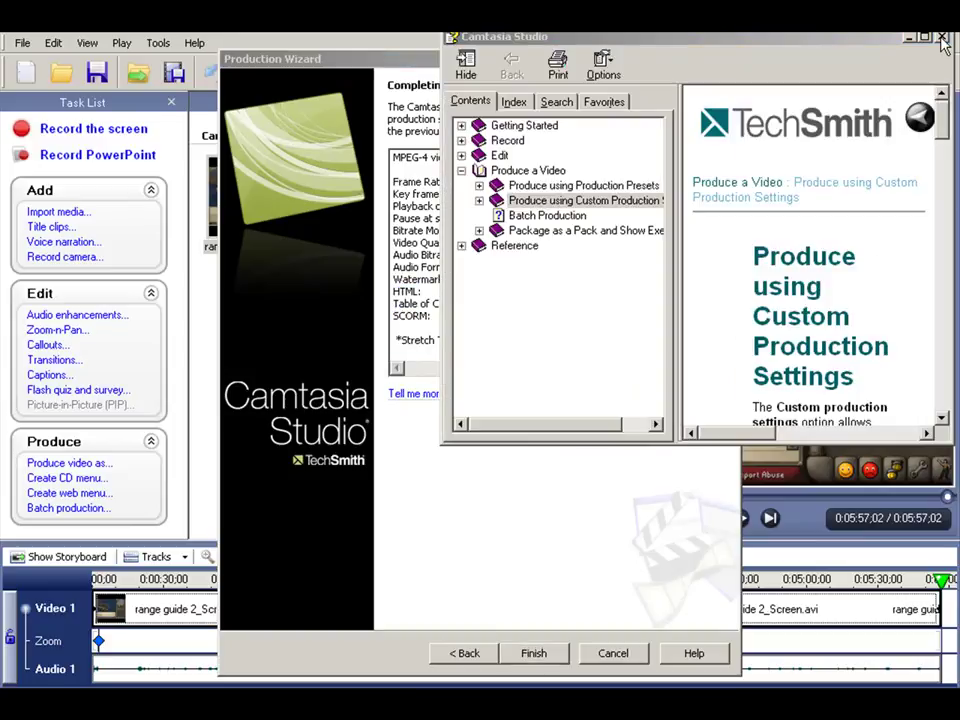
key(alt+F4)
drag(465, 340, 520, 316)
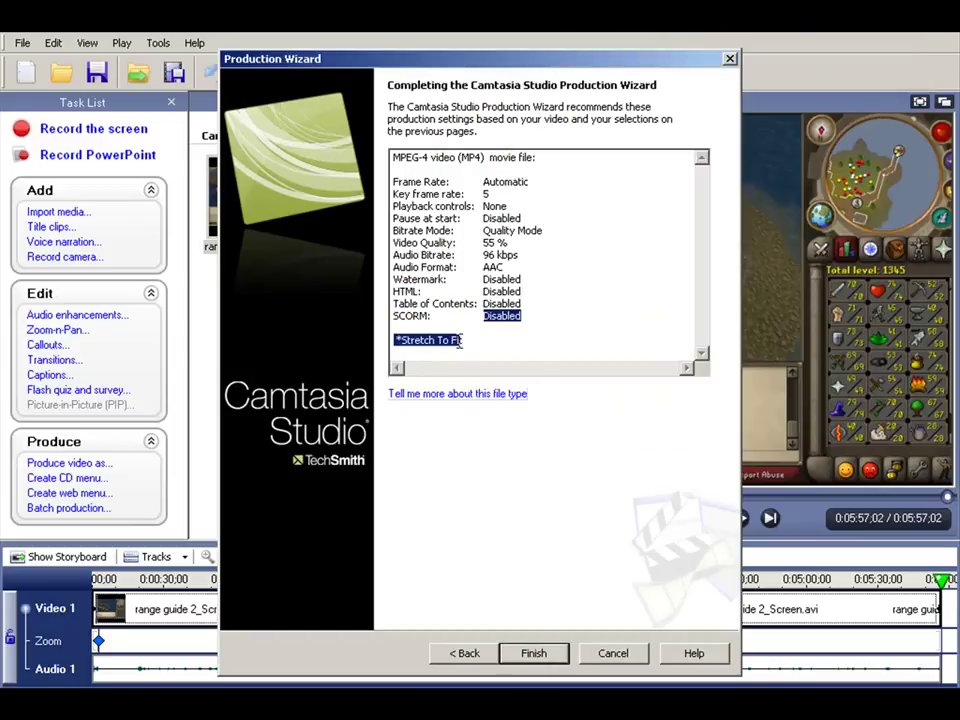
drag(393, 303, 520, 316)
click(465, 340)
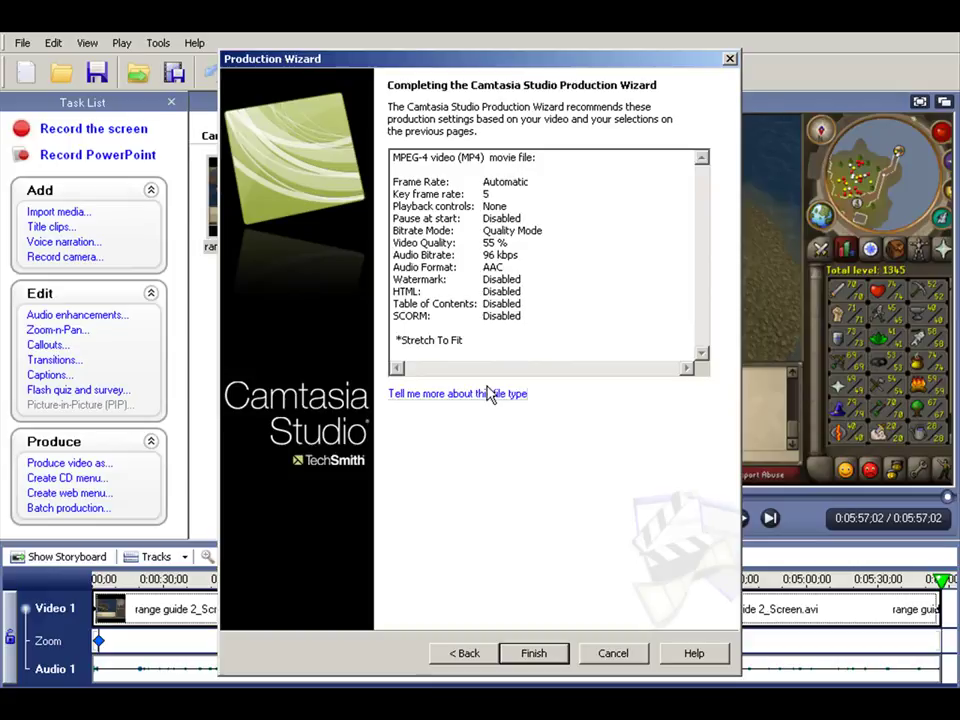
Finish the Production Wizard to start rendering, and decline cancelling so rendering continues.
key(Return)
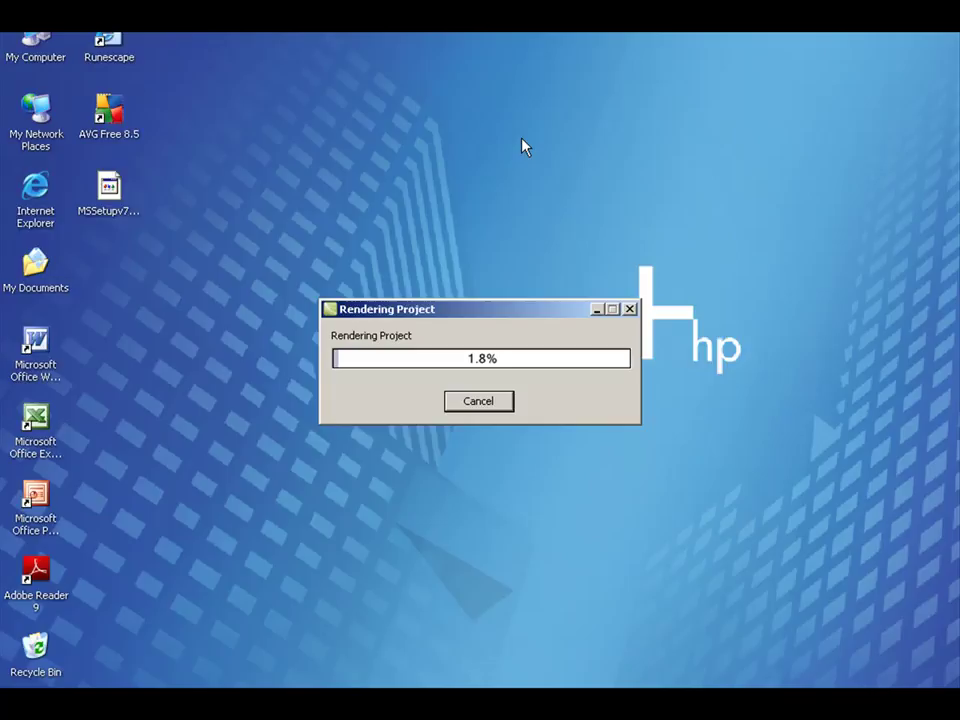
click(630, 309)
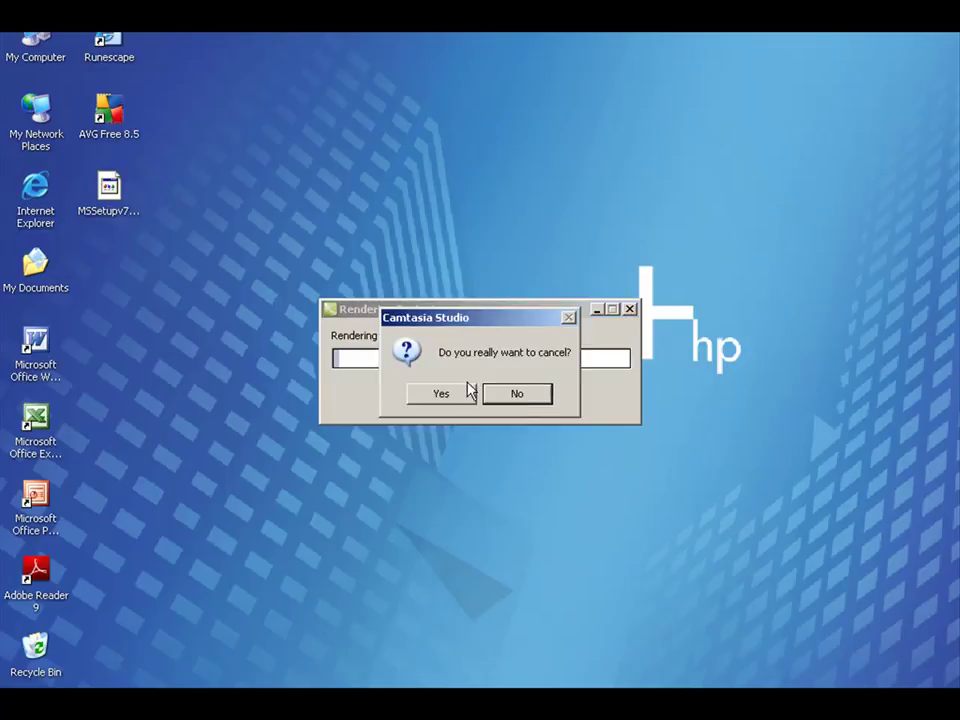
click(518, 392)
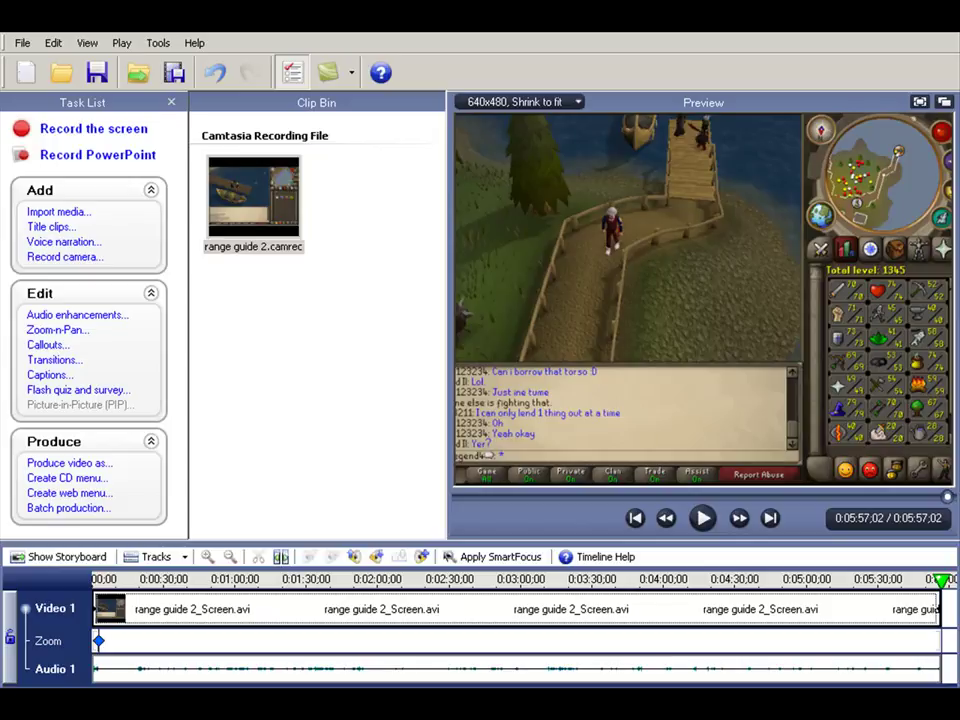
Open the options menu for the clip on the Video 1 timeline track.
right_click(798, 592)
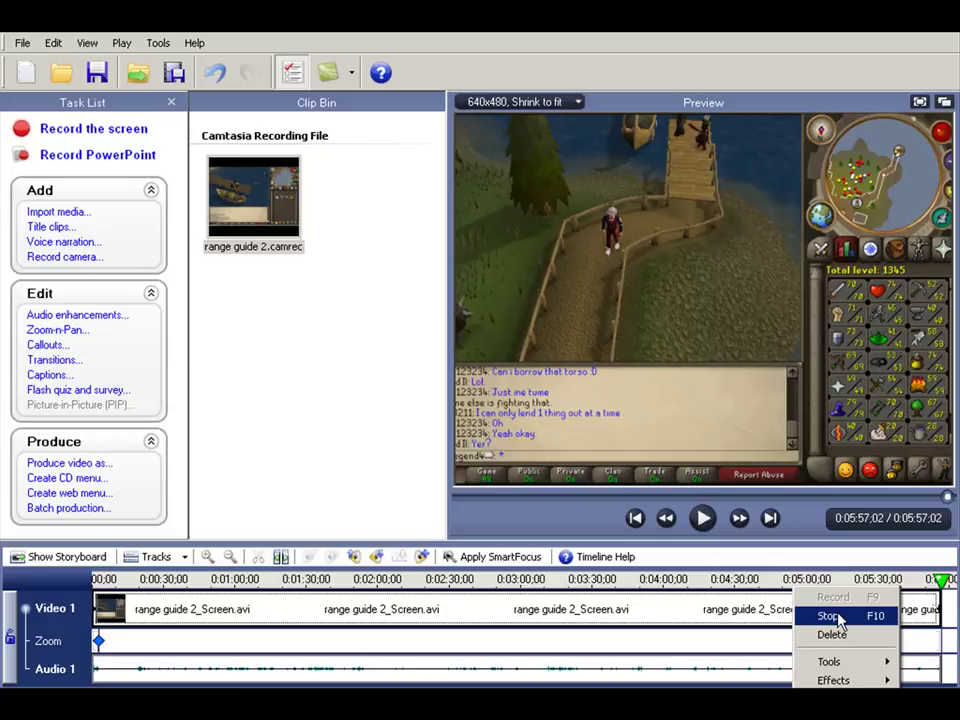